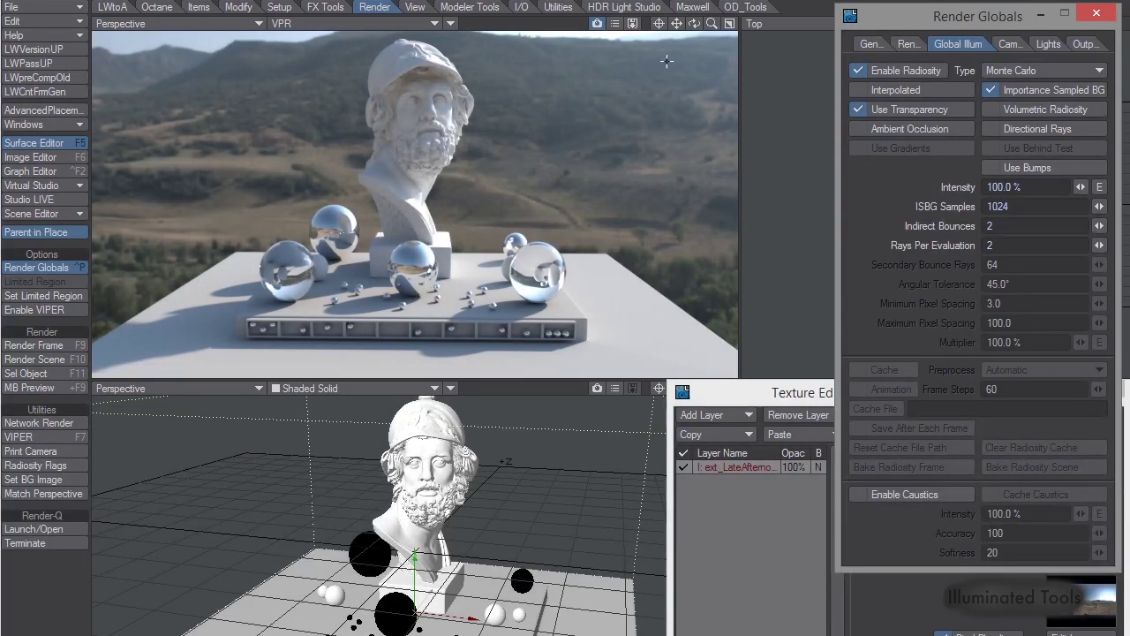
Compare the VPR render with Importance Sampled BG disabled and enabled, leaving the option enabled.
left_click_drag(678, 0, 680, 0)
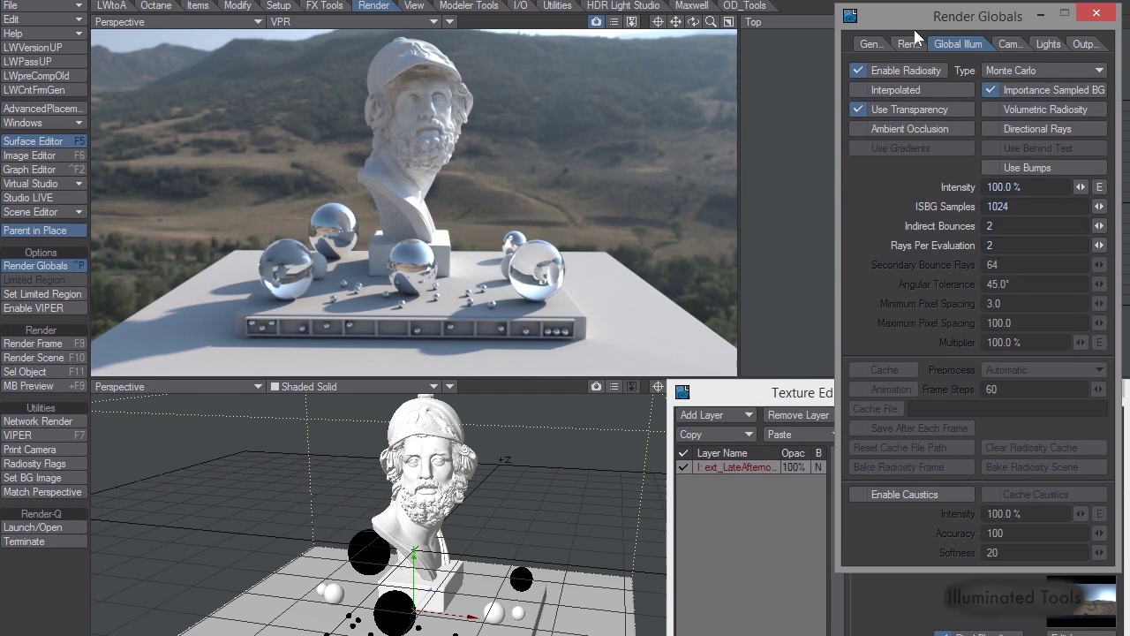
left_click(1001, 87)
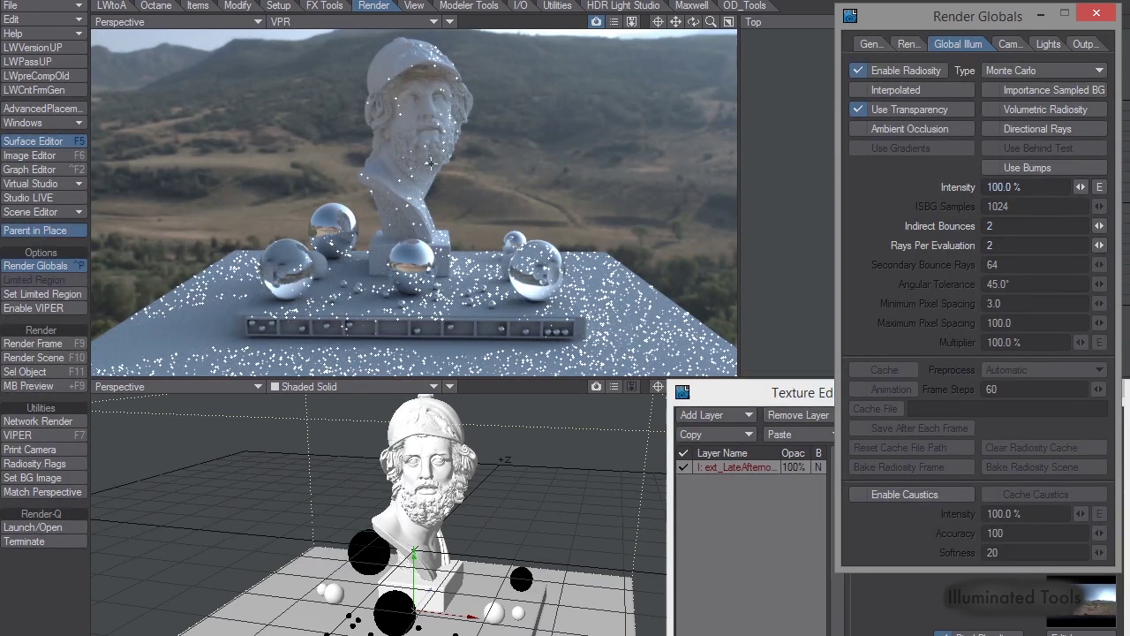
left_click_drag(394, 201, 476, 191, "alt")
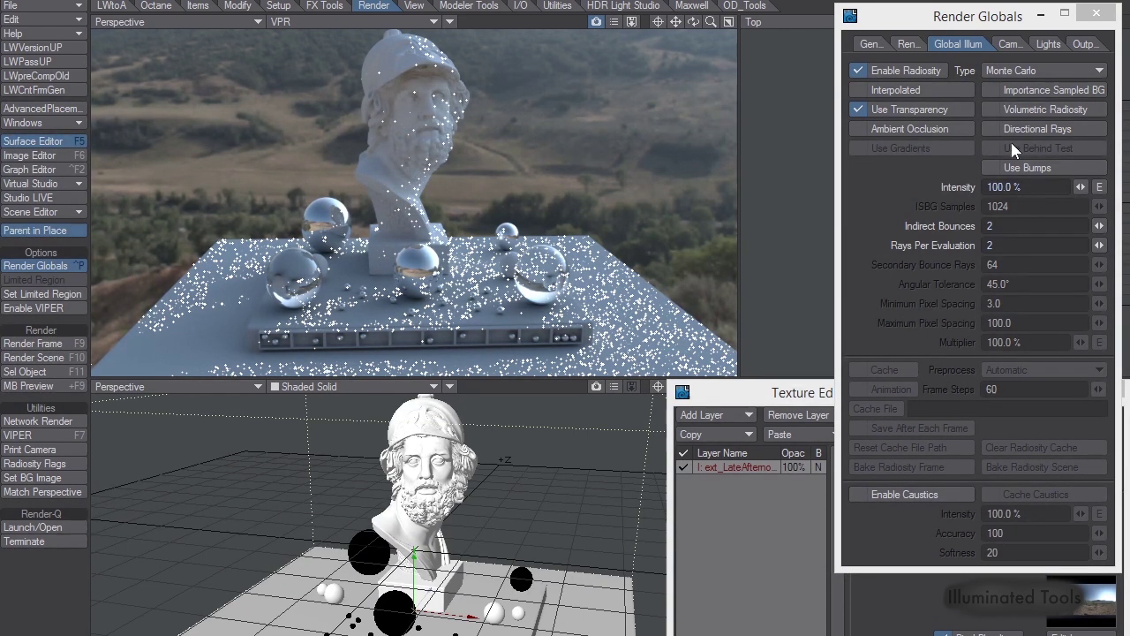
left_click(1023, 87)
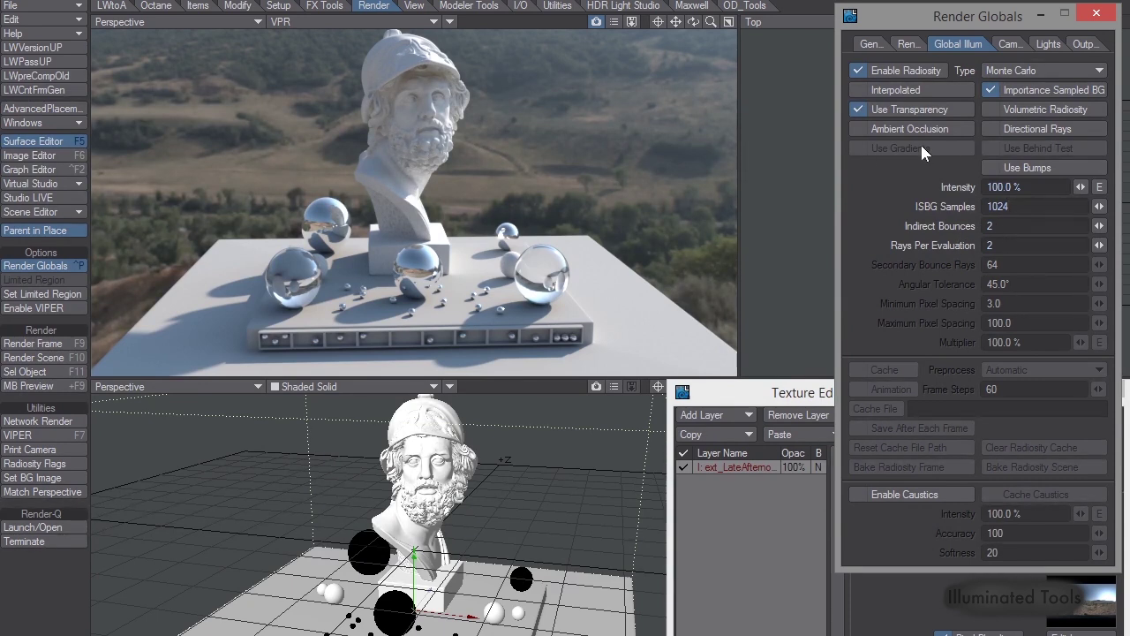
left_click(998, 88)
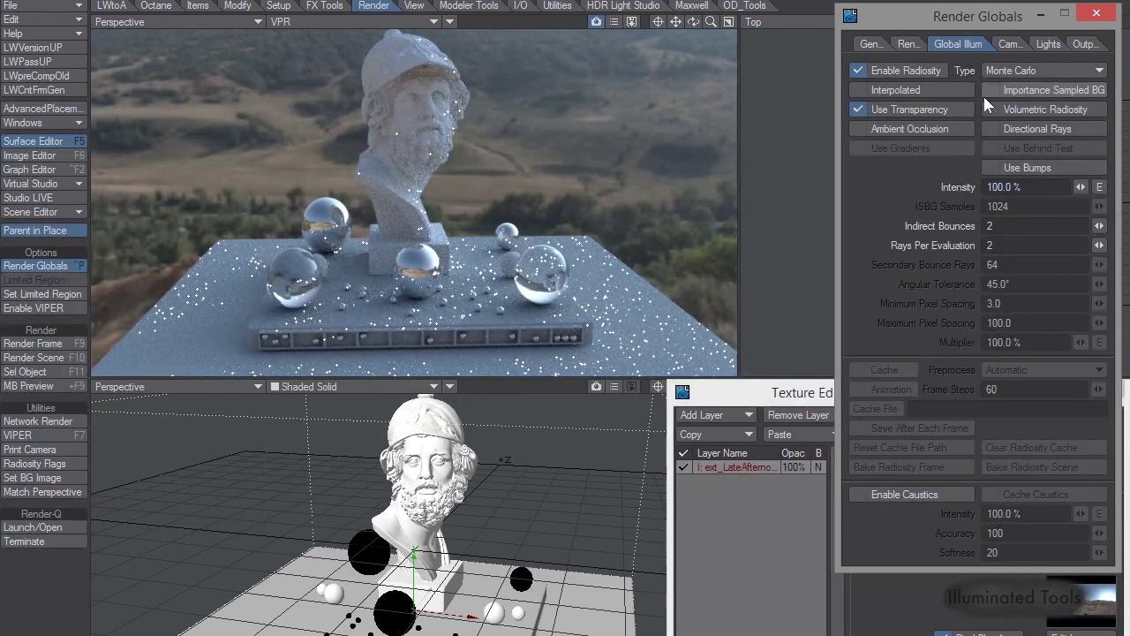
left_click(1028, 99)
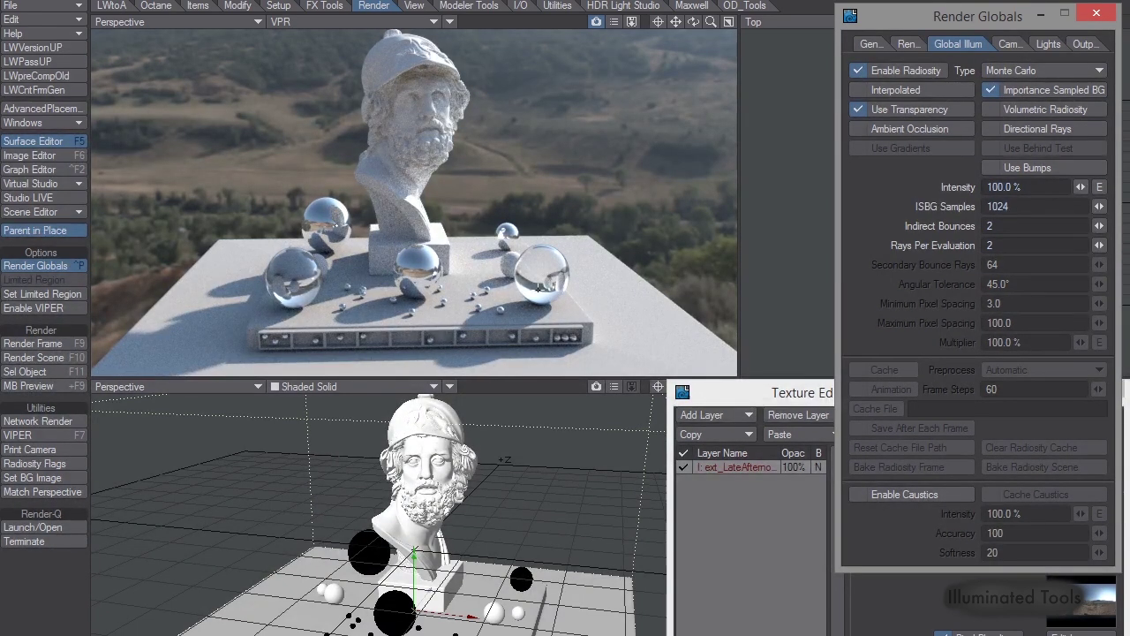
Examine the late-afternoon environment lighting, shadows and noise on the bust and spheres from several high and low angles.
left_click_drag(503, 279, 389, 106, "alt")
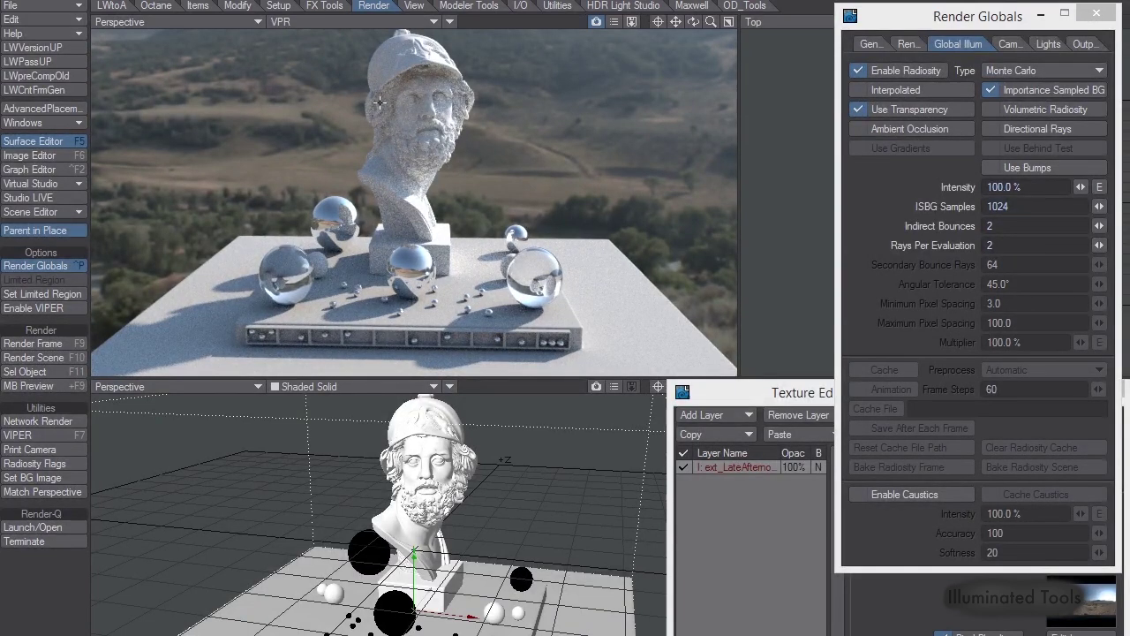
left_click_drag(485, 280, 460, 267, "alt")
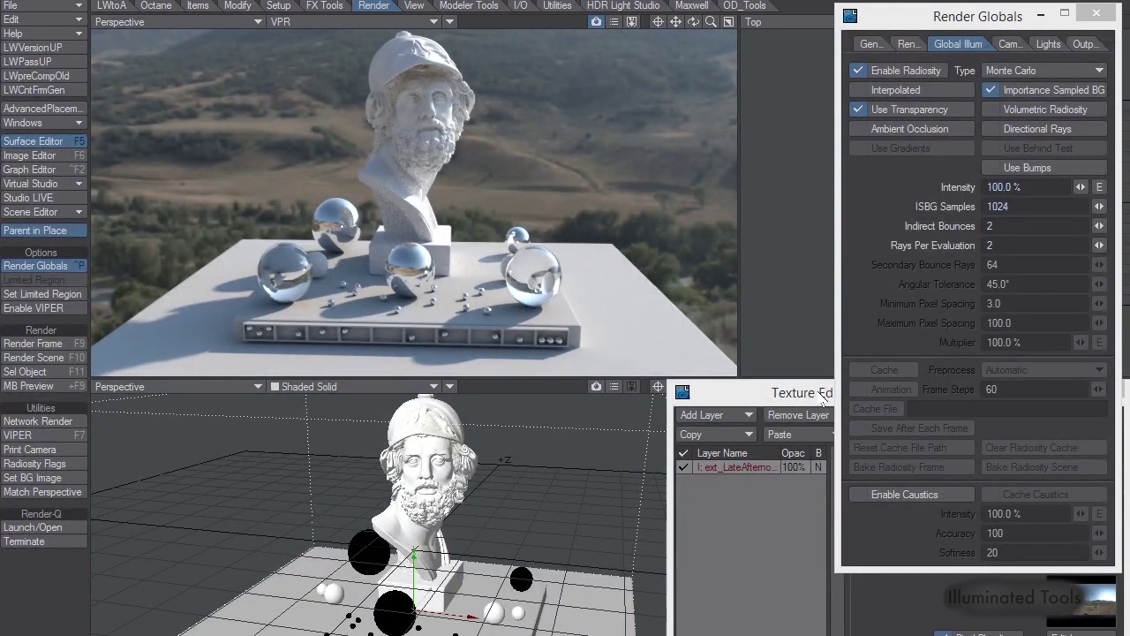
left_click(1018, 232)
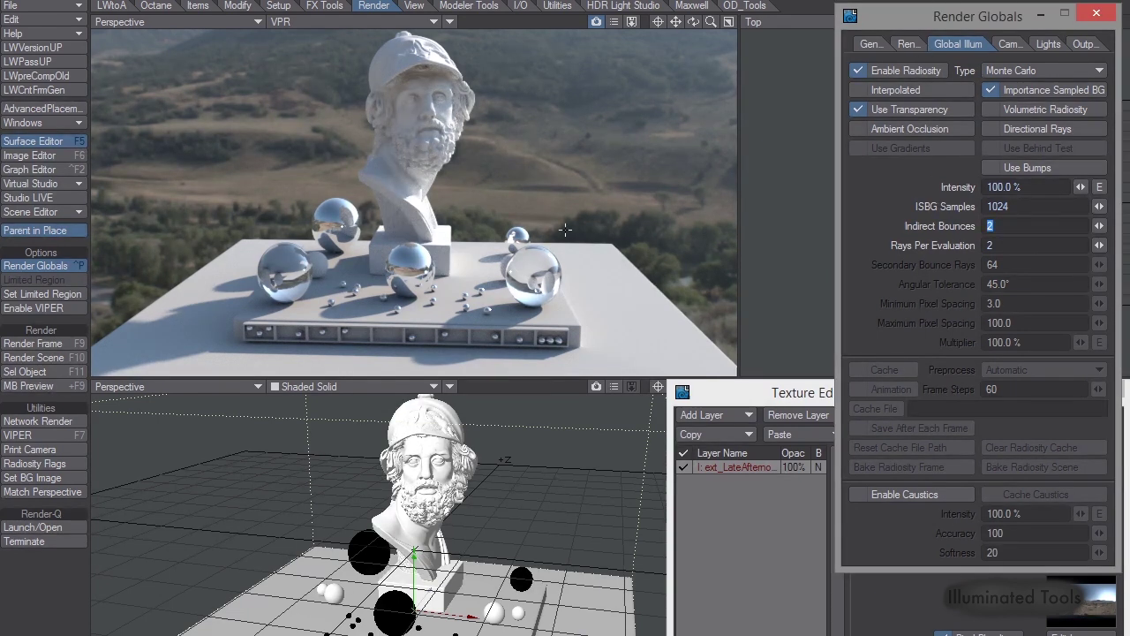
left_click_drag(451, 187, 475, 195, "alt")
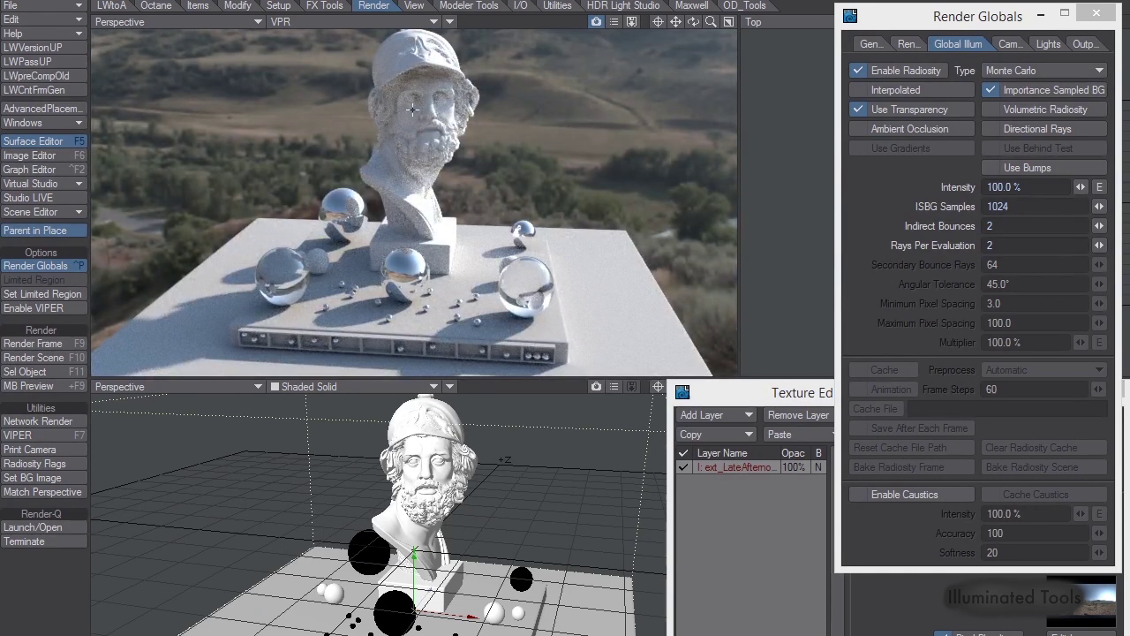
left_click_drag(441, 161, 440, 82, "alt")
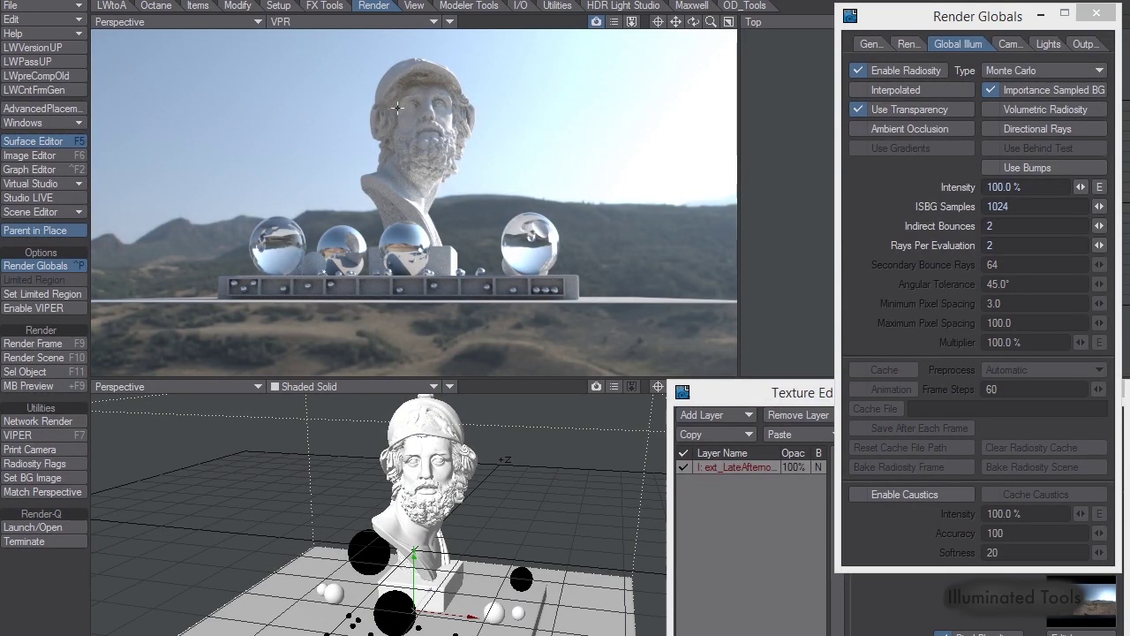
left_click_drag(446, 103, 450, 132, "alt")
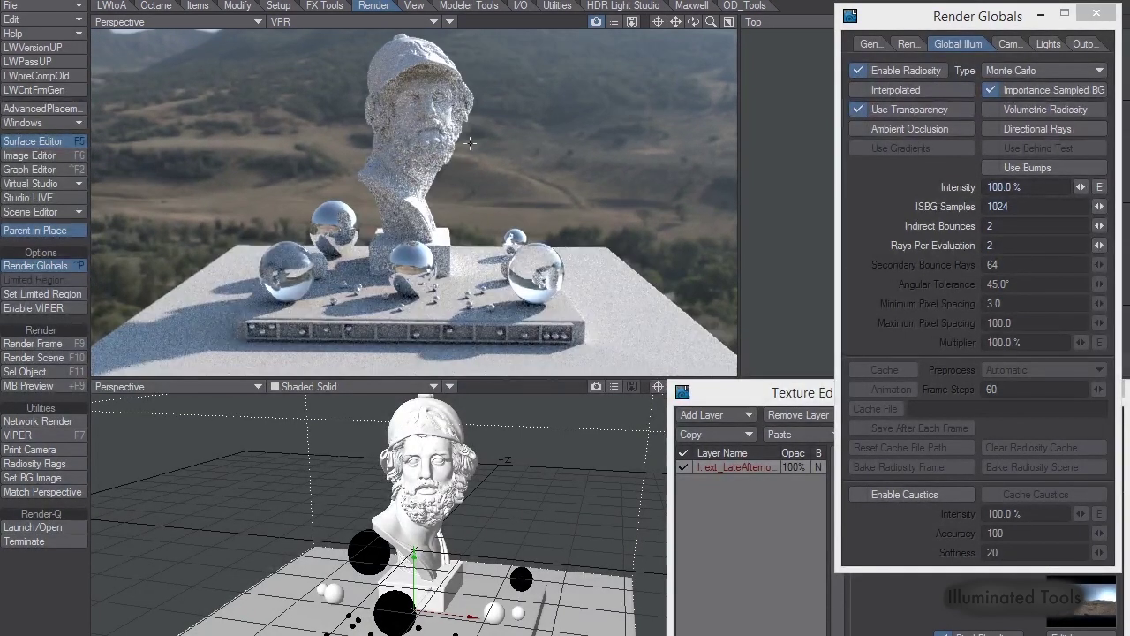
left_click_drag(314, 313, 399, 326, "alt")
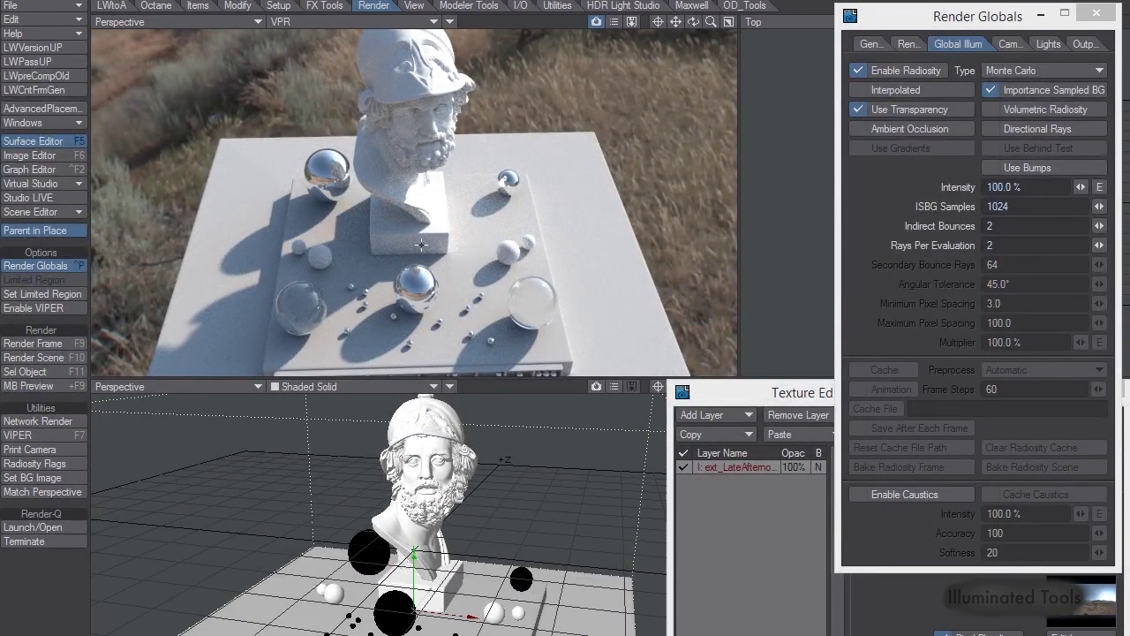
left_click_drag(483, 307, 459, 196, "alt")
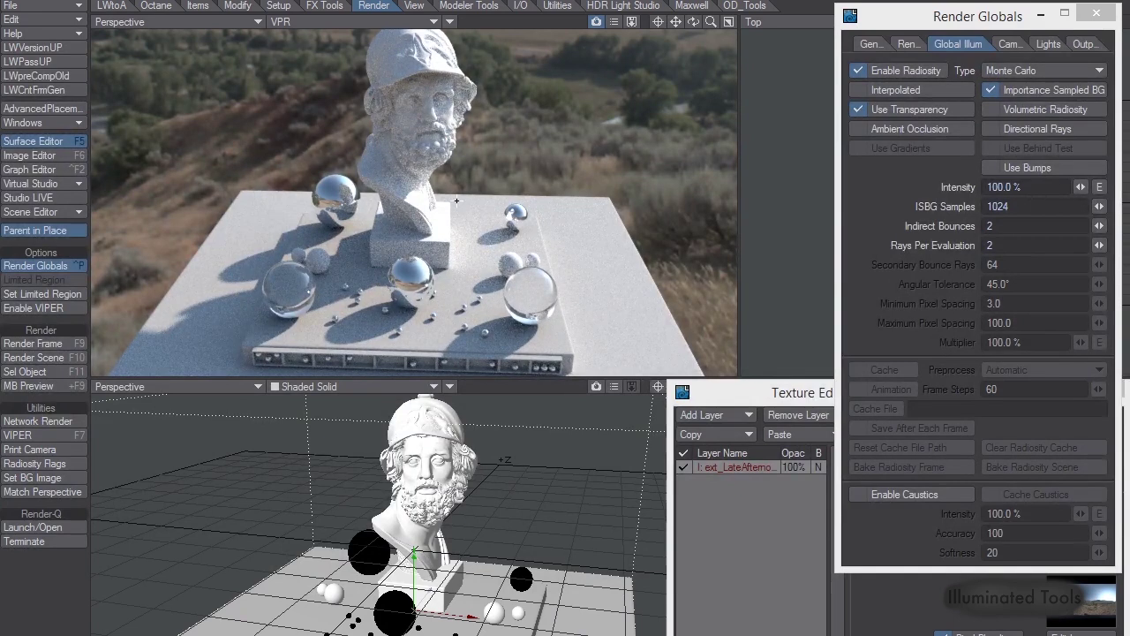
left_click_drag(459, 281, 460, 221, "alt")
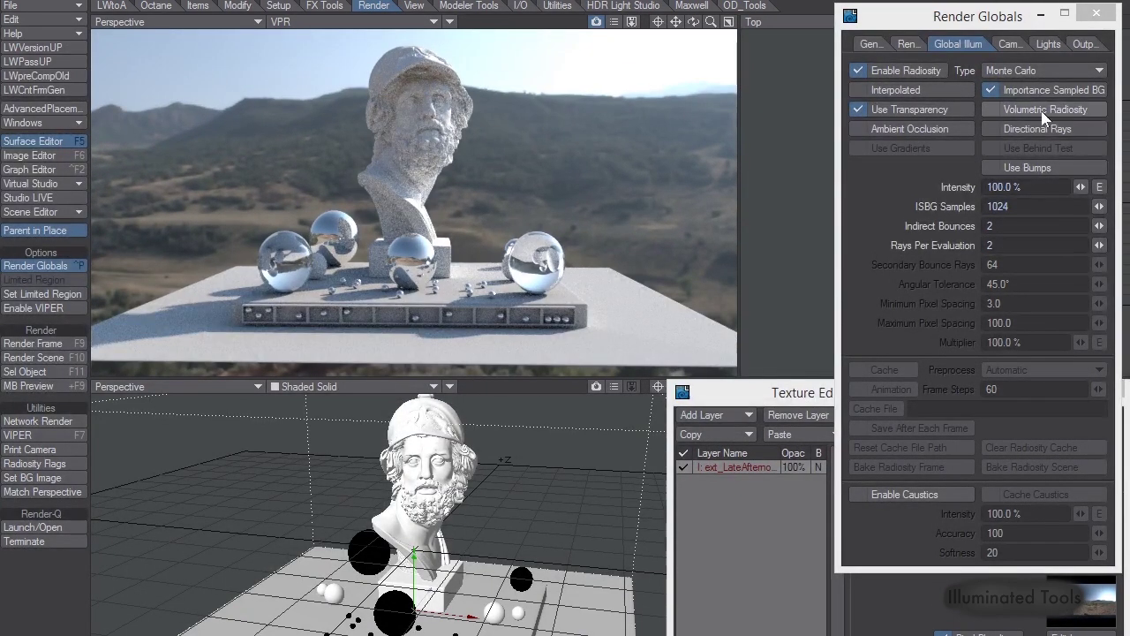
Set the TextureEnvironment image to ext_morning_brightfences_backyard_CSP.exr and inspect the lighting on the bust from several sides.
left_click(831, 414)
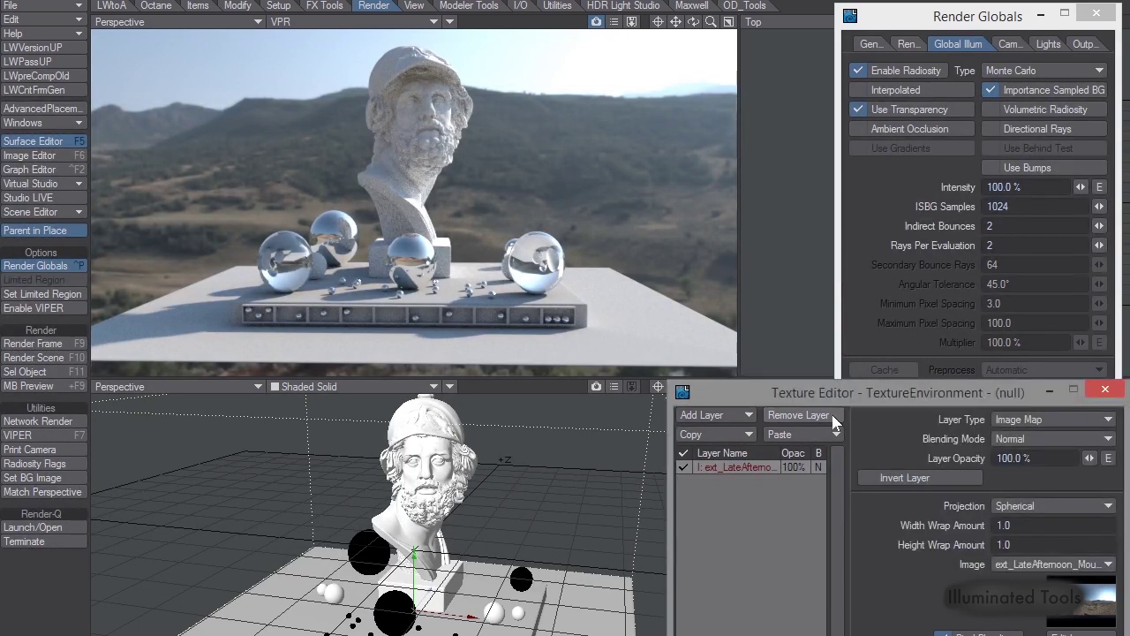
left_click(1034, 567)
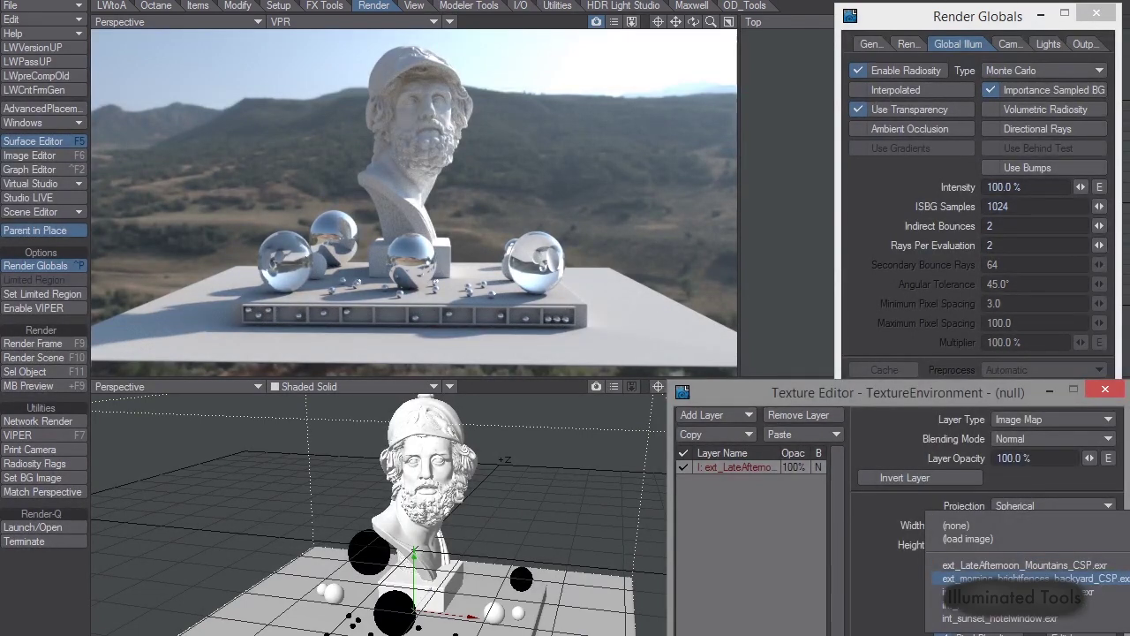
left_click(1015, 578)
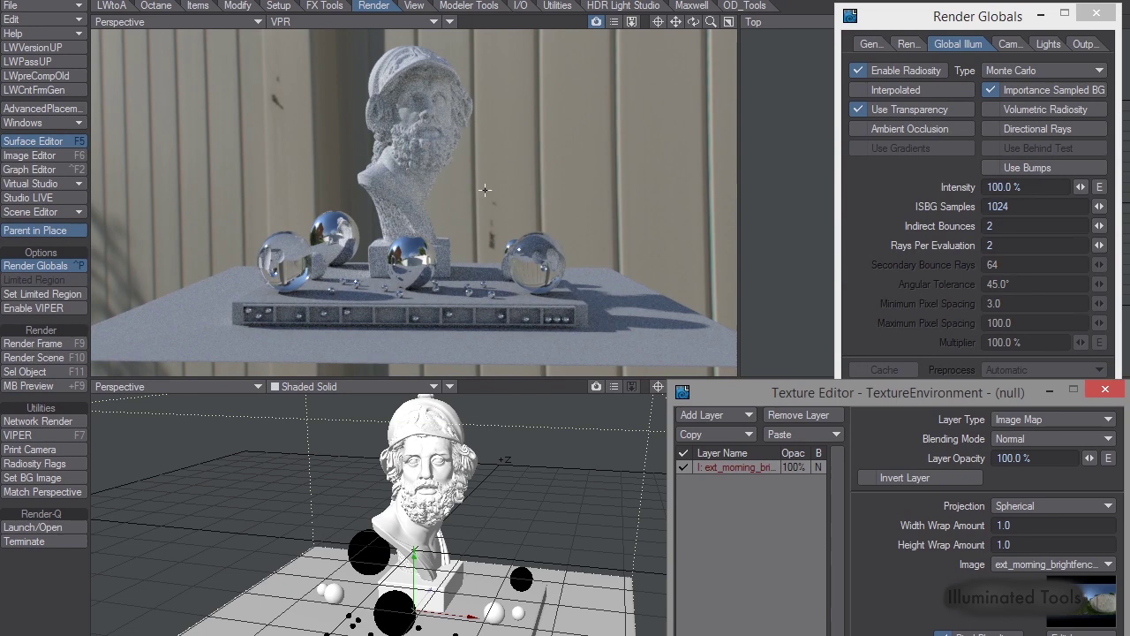
left_click_drag(582, 197, 794, 182, "alt")
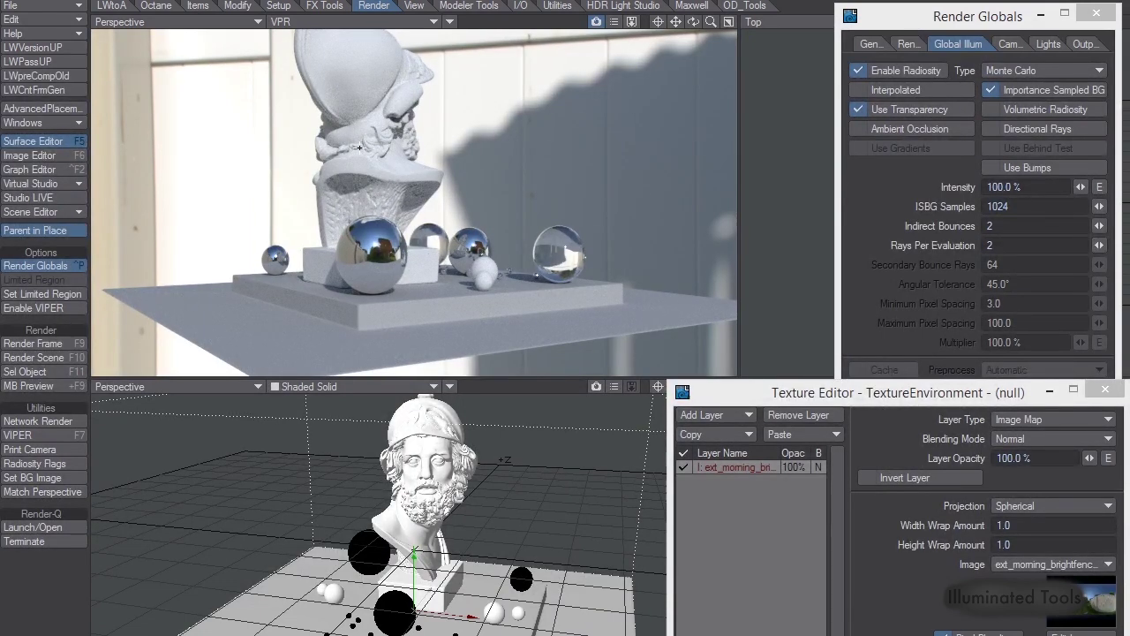
left_click_drag(481, 254, 461, 173, "alt")
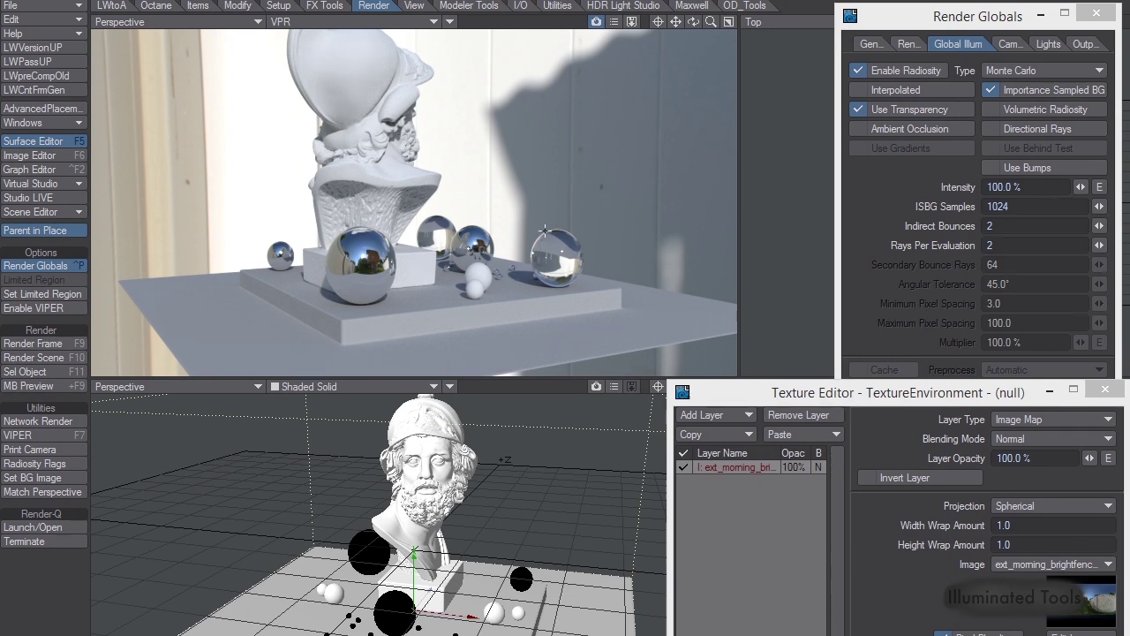
left_click_drag(556, 210, 517, 309, "alt")
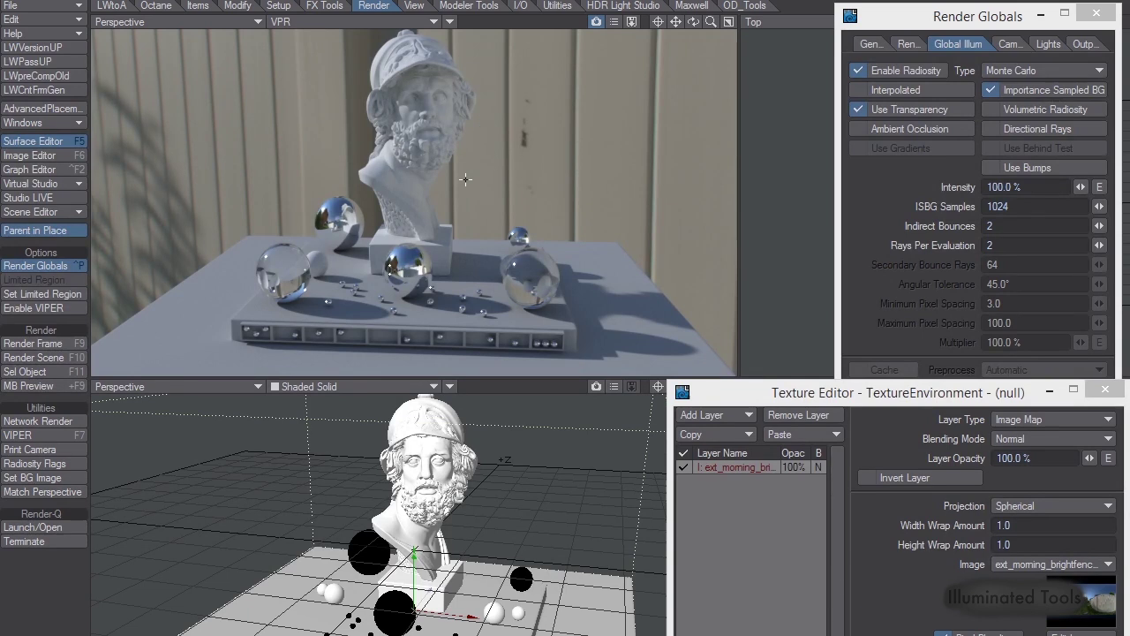
left_click_drag(390, 266, 485, 270, "alt")
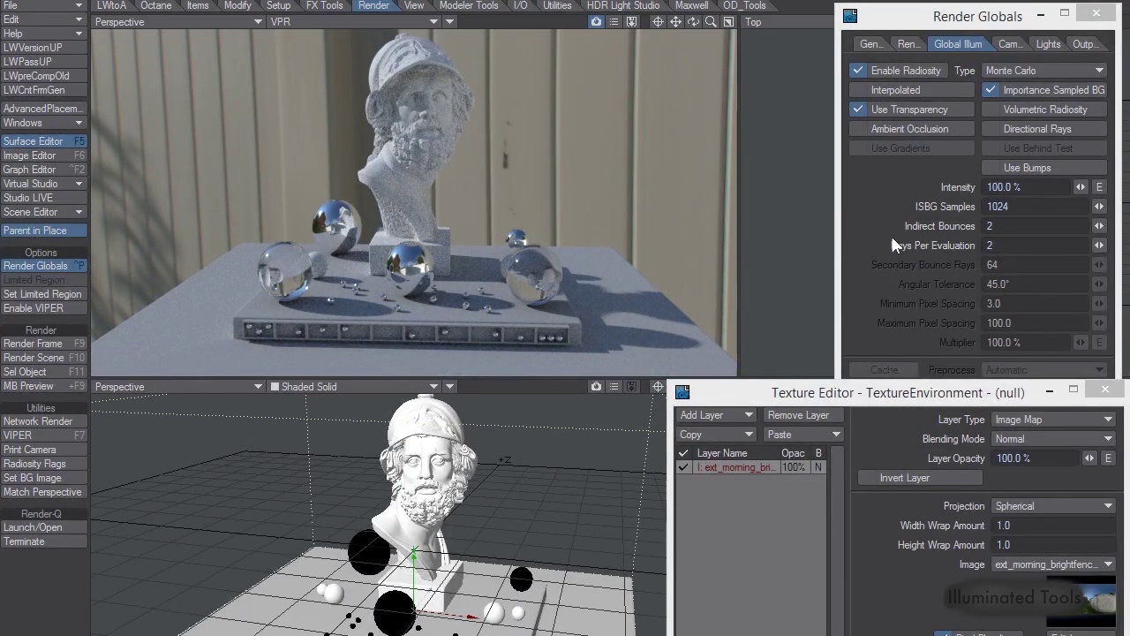
Try int_evening_Old_cathedral_front.exr and int_night_closedBar.exr as the environment image, inspecting the bar lighting from all around the bust.
left_click(1042, 564)
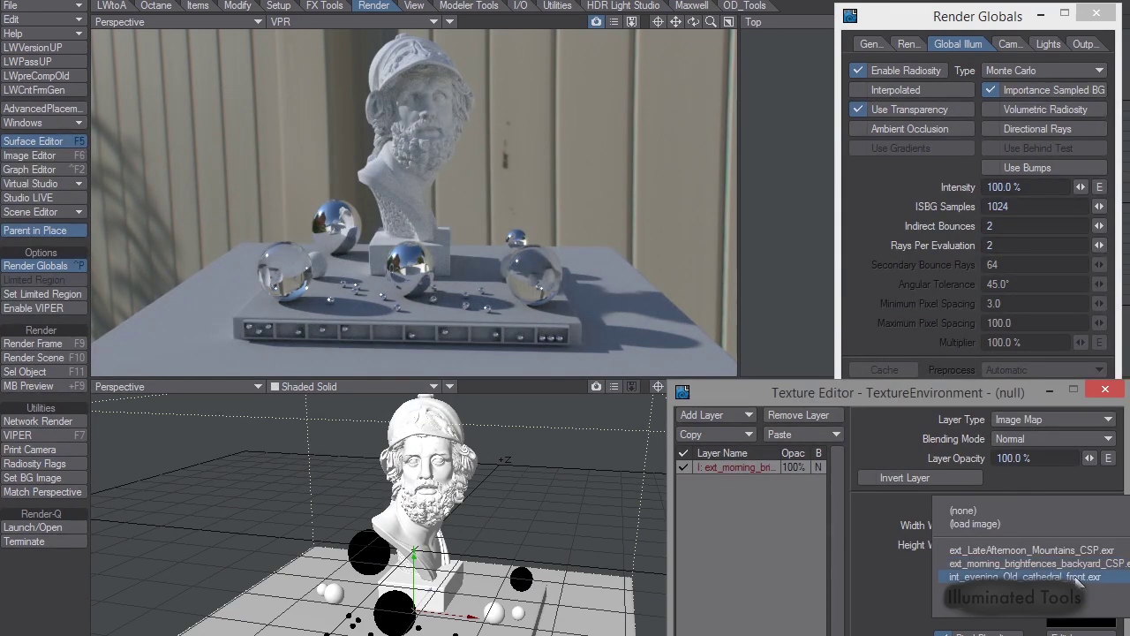
left_click(1078, 579)
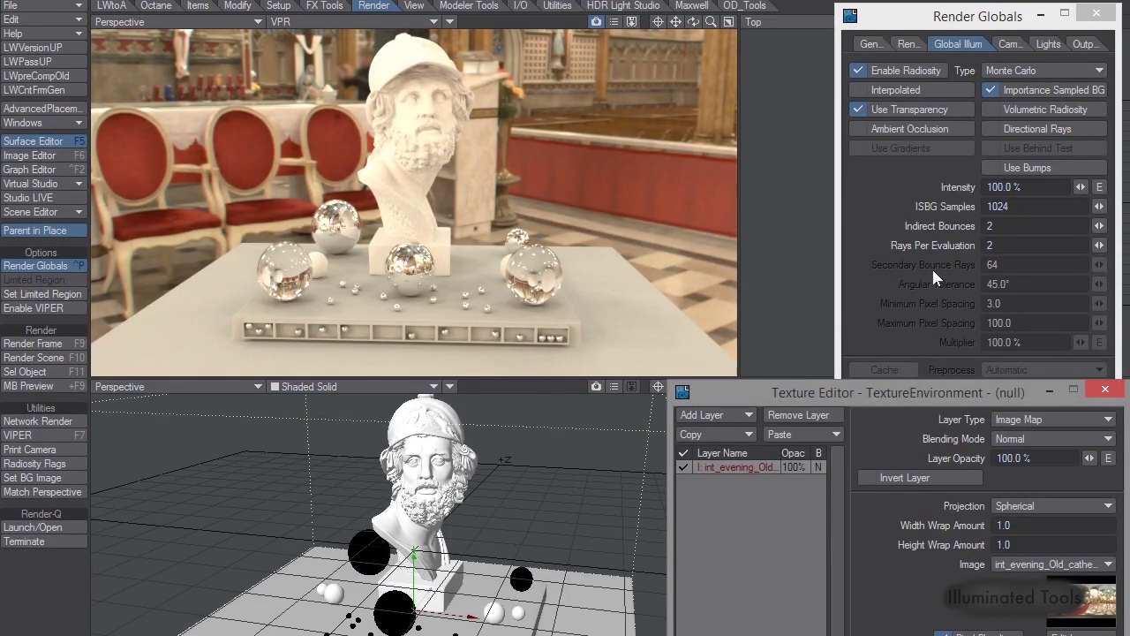
left_click(1032, 565)
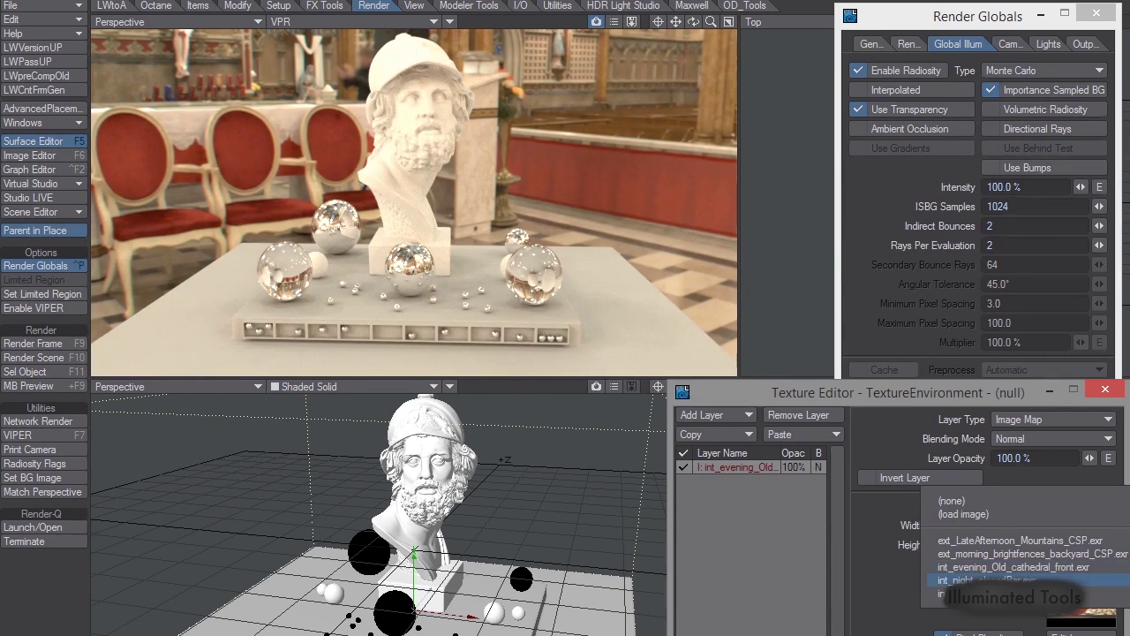
left_click(979, 580)
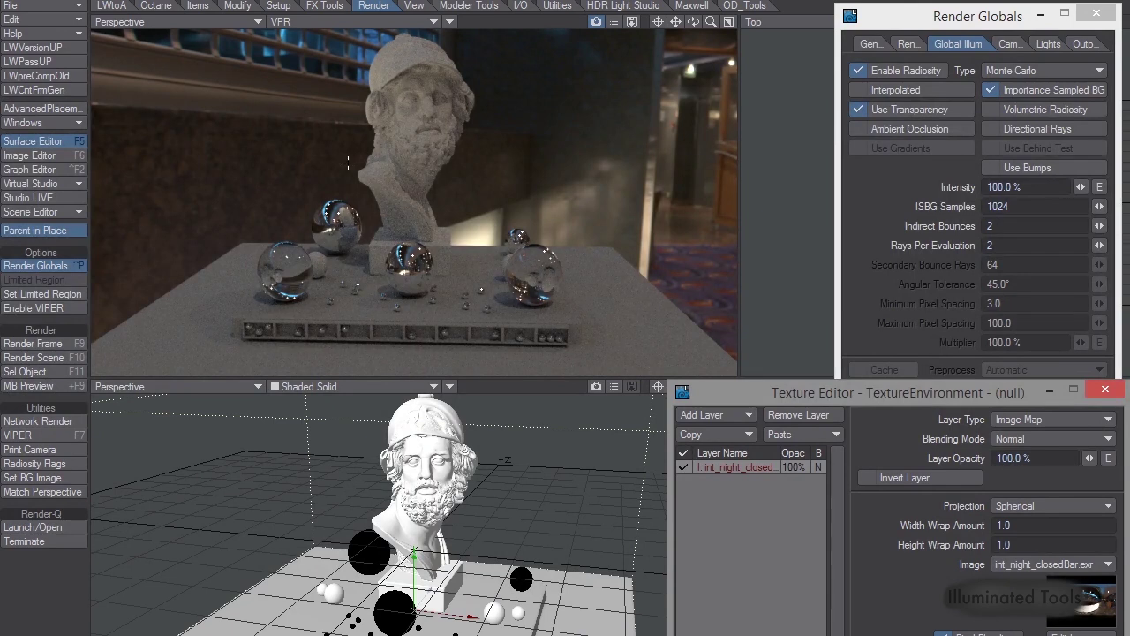
left_click_drag(348, 205, 644, 323, "alt")
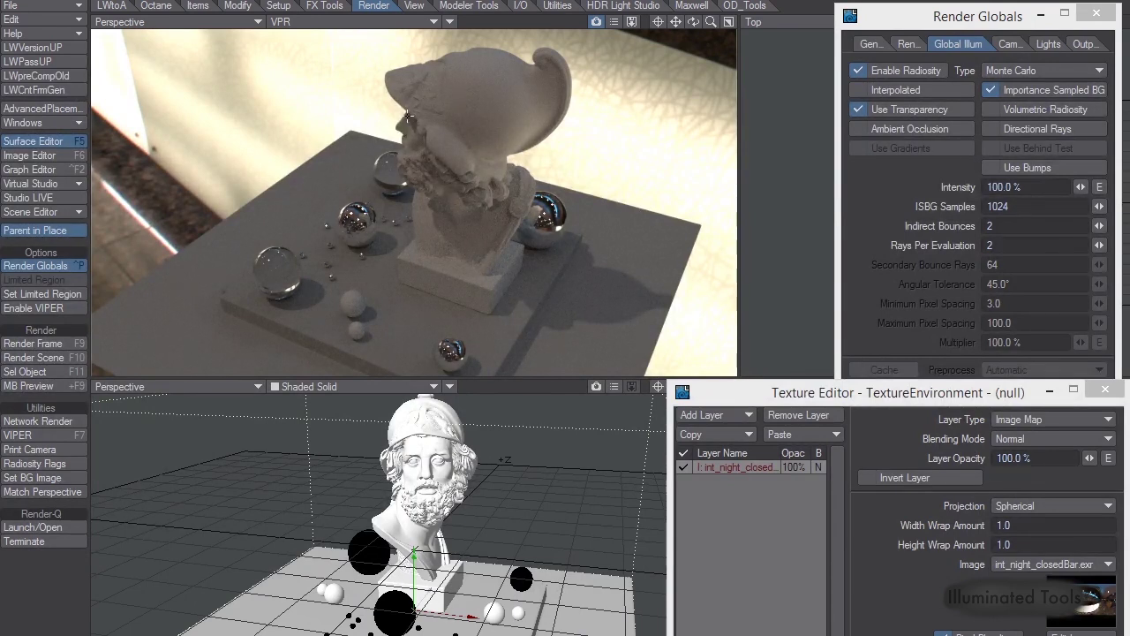
left_click_drag(486, 156, 296, 256, "alt")
left_click_drag(294, 301, 494, 280, "alt")
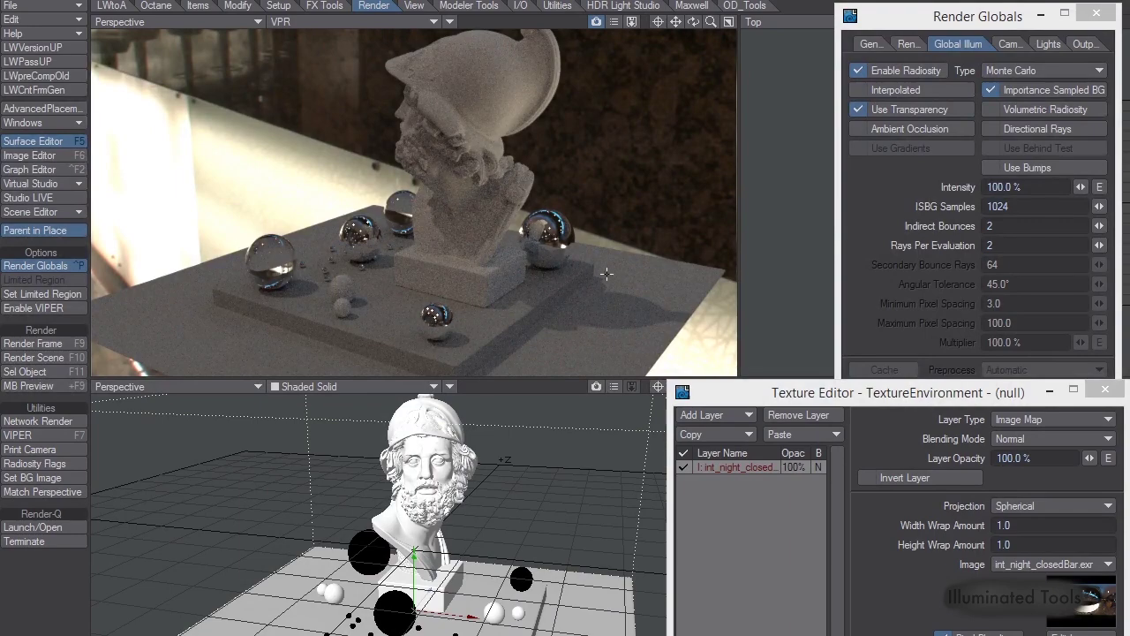
left_click_drag(625, 289, 503, 282, "alt")
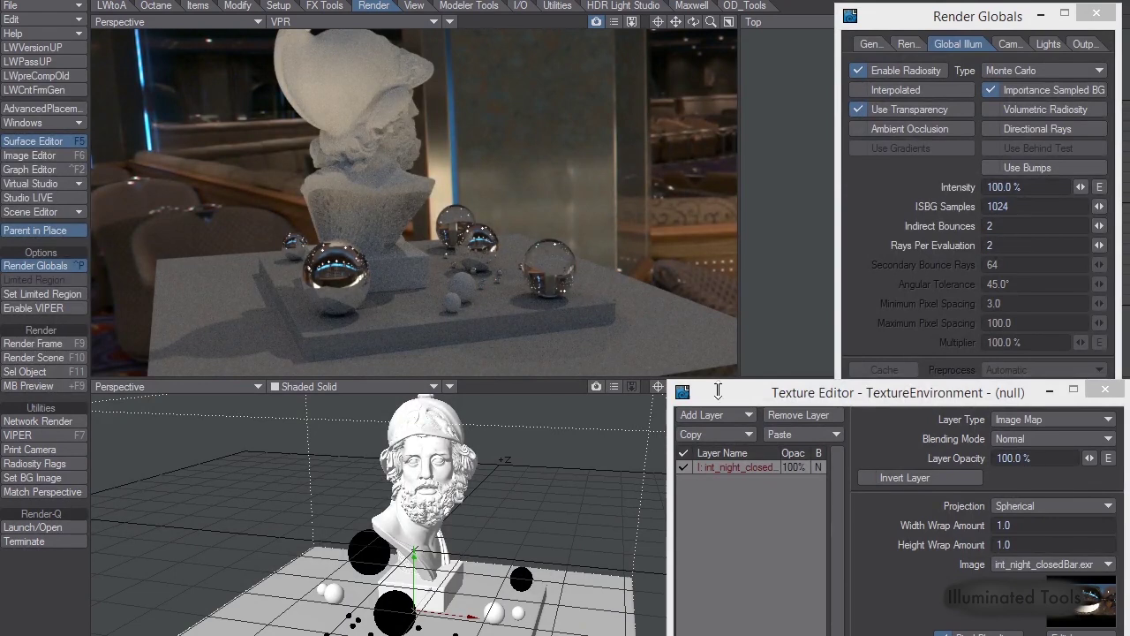
left_click_drag(572, 254, 459, 113, "alt")
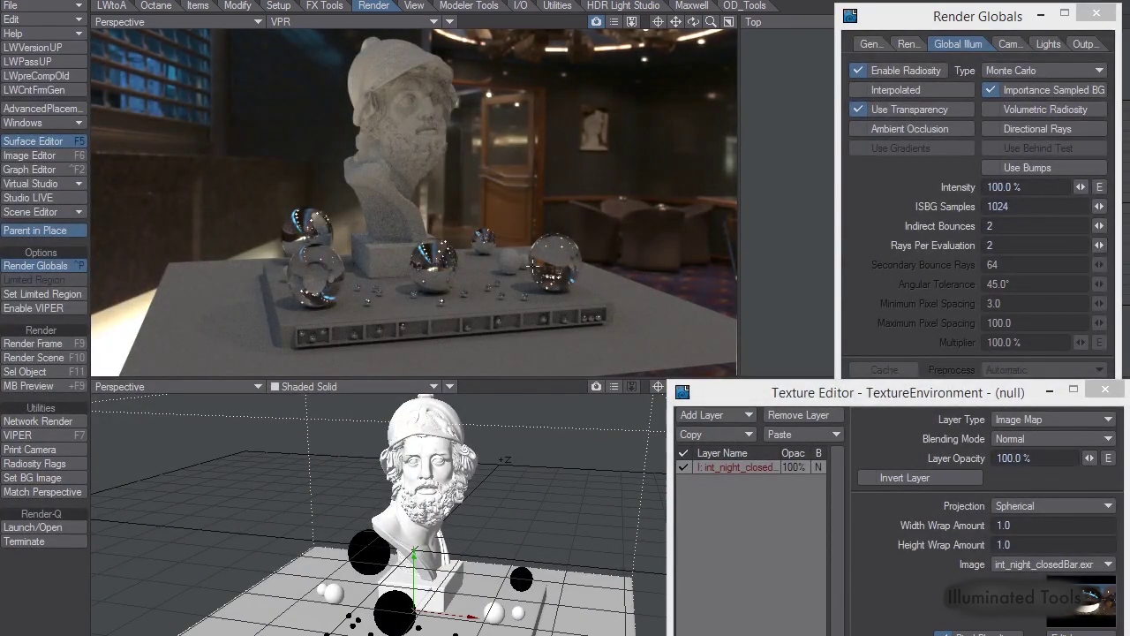
left_click_drag(459, 213, 571, 341, "alt")
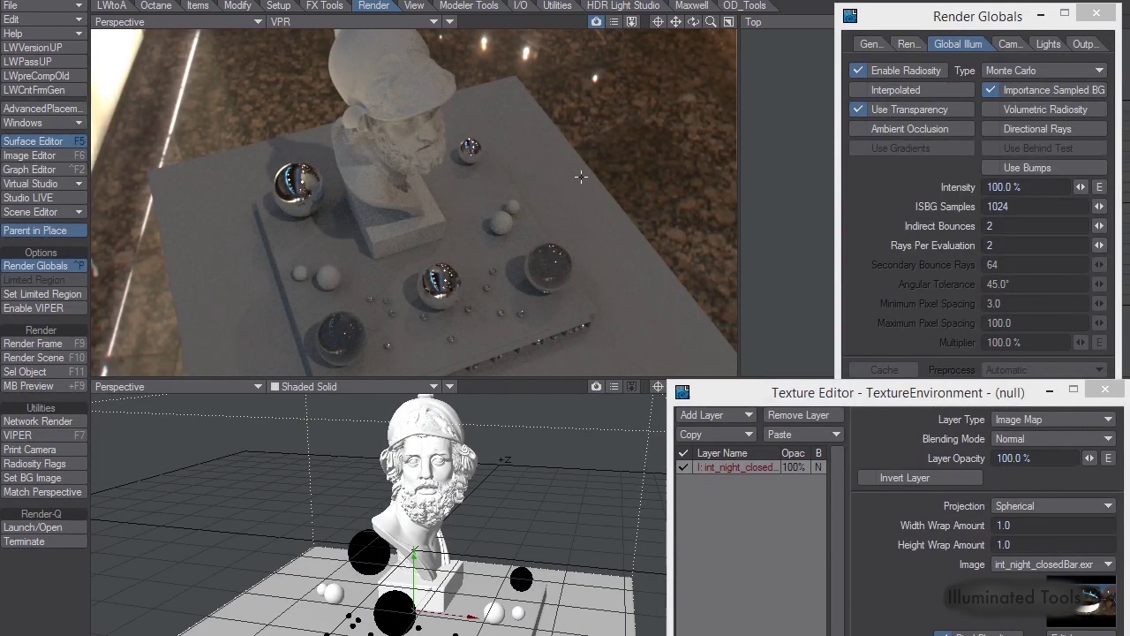
Set the TextureEnvironment image to int_sunset_hotelwindow.exr and inspect the window lighting from around the bust.
left_click(1050, 564)
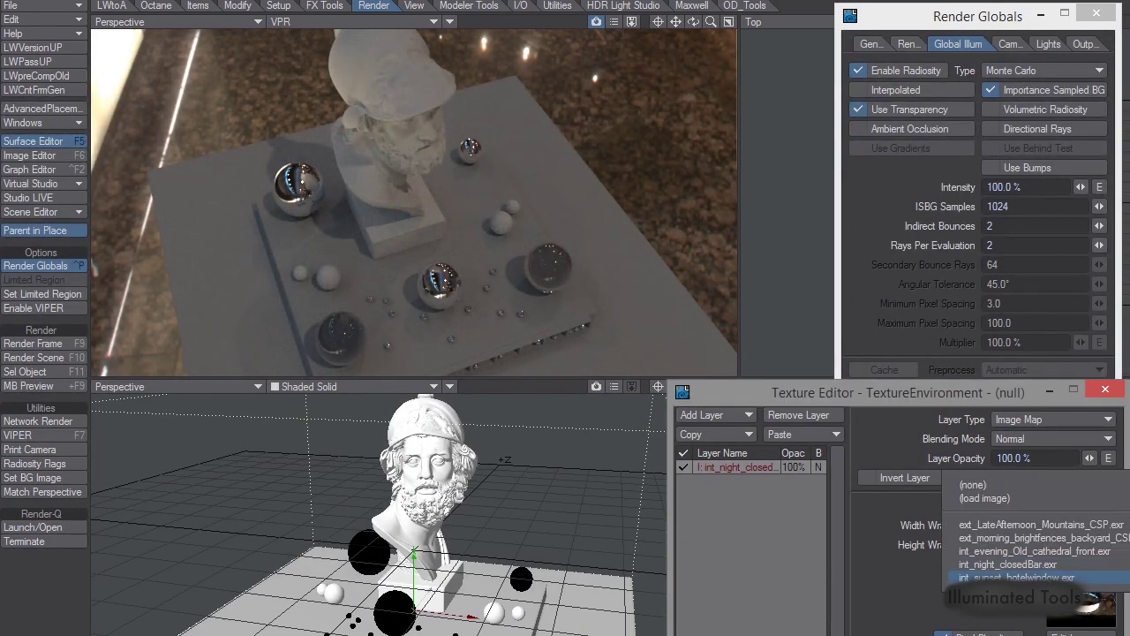
left_click(1051, 577)
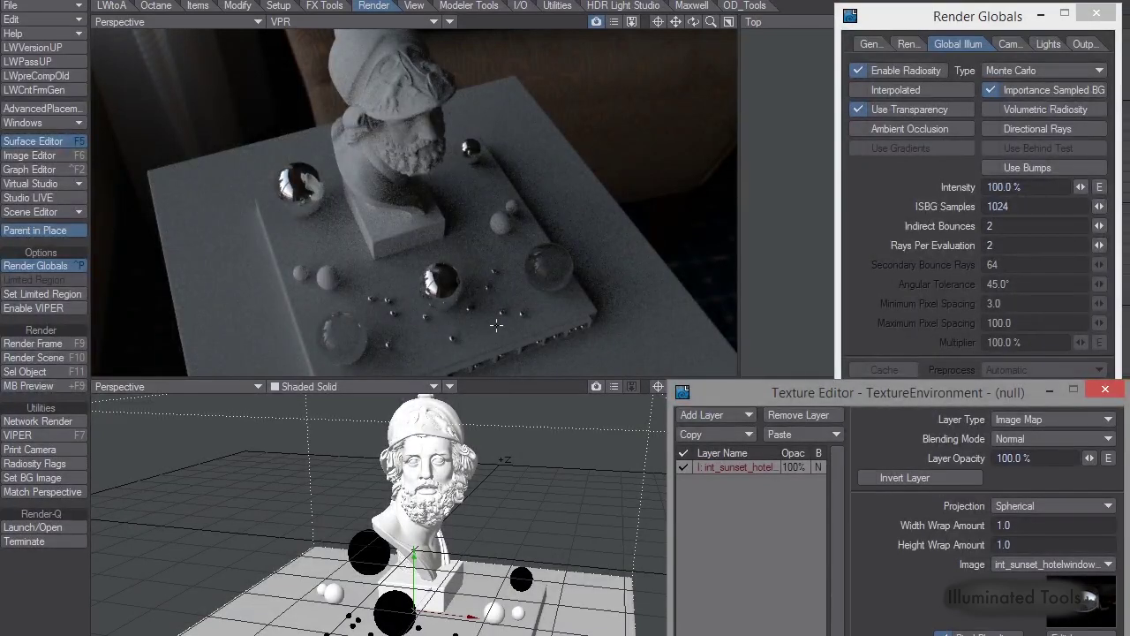
left_click_drag(494, 328, 144, 209, "alt")
left_click_drag(530, 194, 113, 191, "alt")
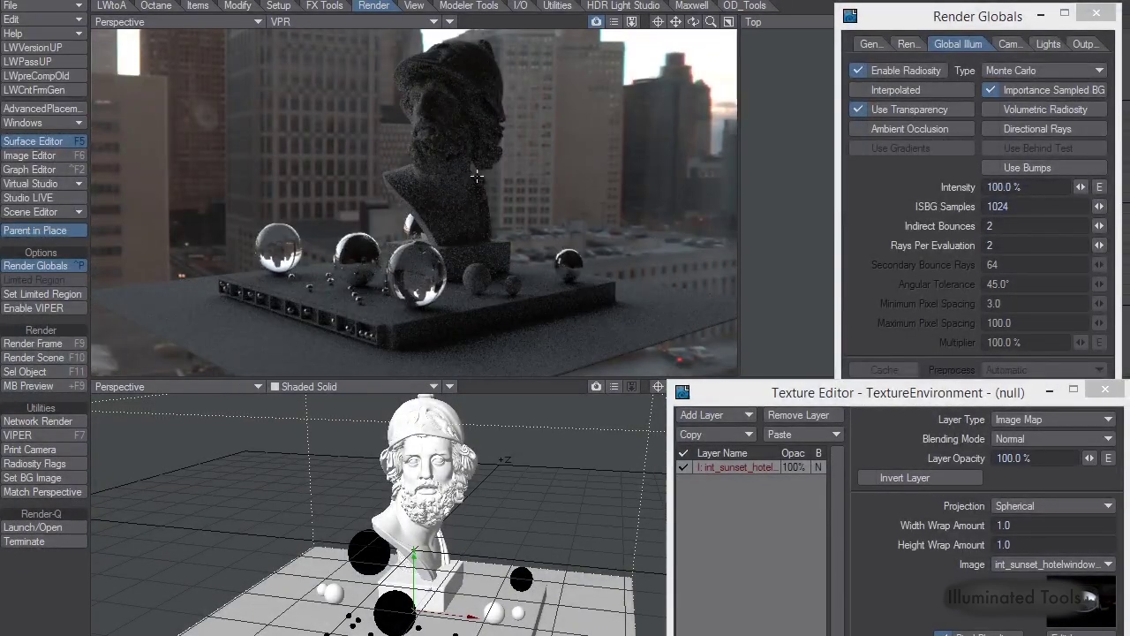
left_click_drag(530, 190, 865, 227, "alt")
left_click_drag(368, 213, 926, 351, "alt")
left_click_drag(641, 255, 62, 188, "alt")
left_click_drag(618, 331, 171, 264, "alt")
left_click_drag(415, 221, 439, 136, "alt")
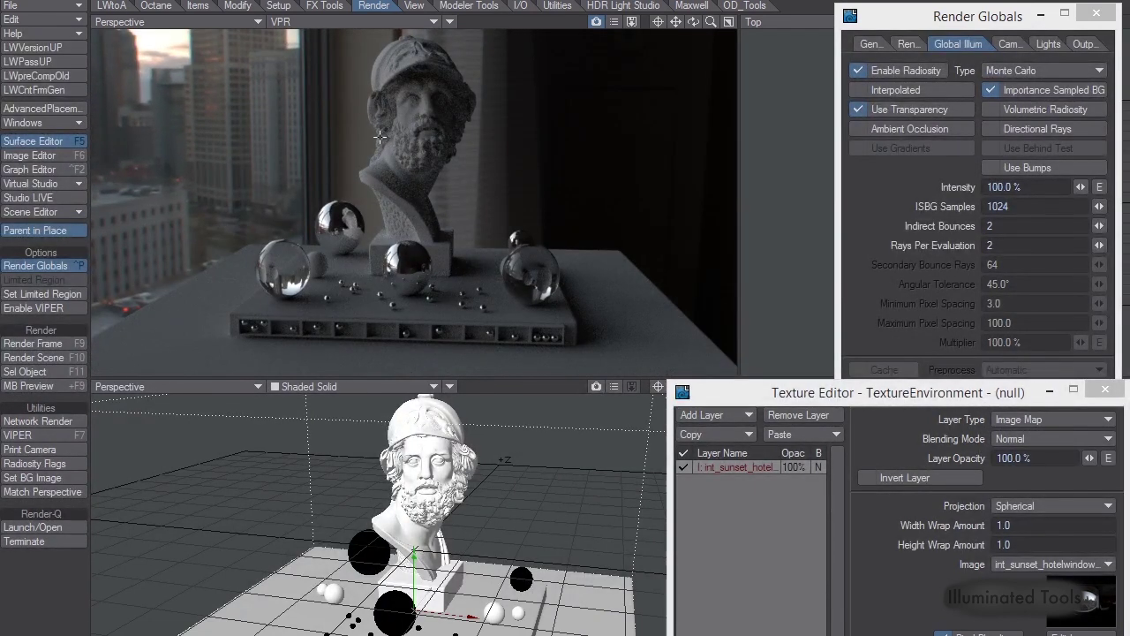